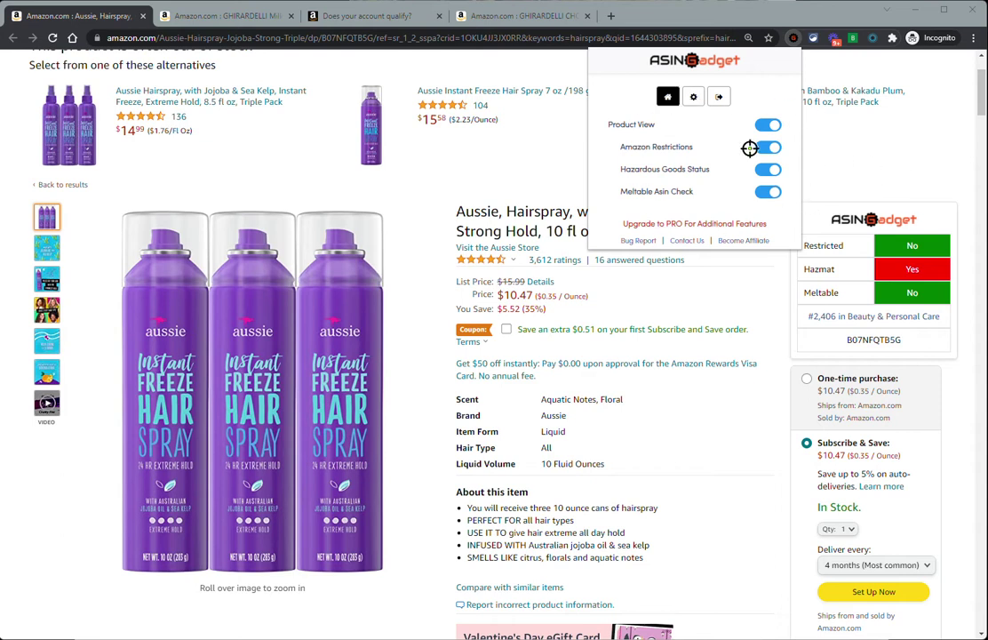
# - Close the options popup and copy the hairspray's ASIN B07NFQTB5G from the product panel
pyautogui.click(934, 167)
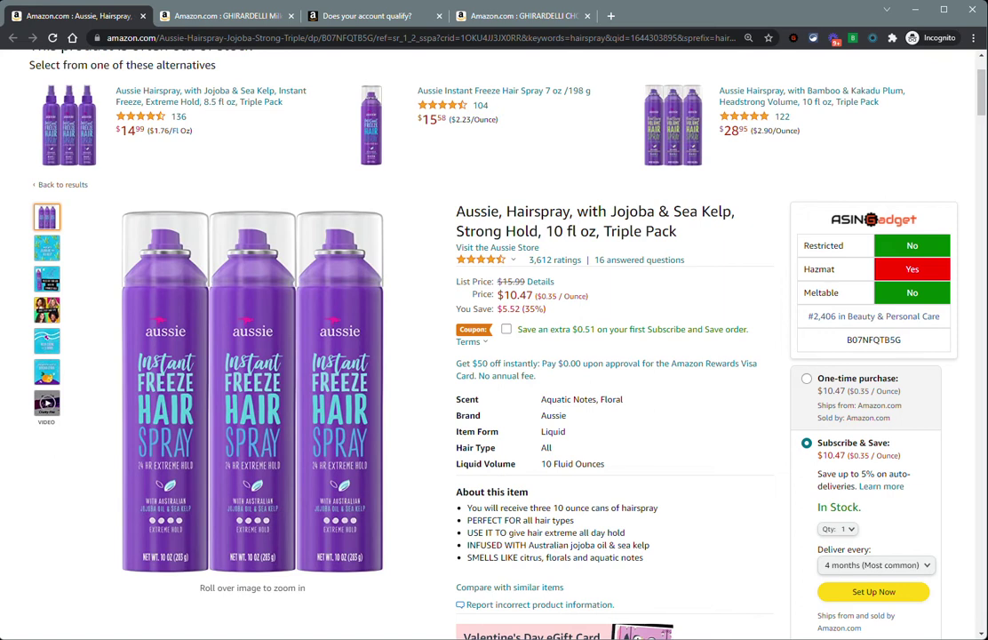
pyautogui.click(891, 343)
pyautogui.click(365, 17)
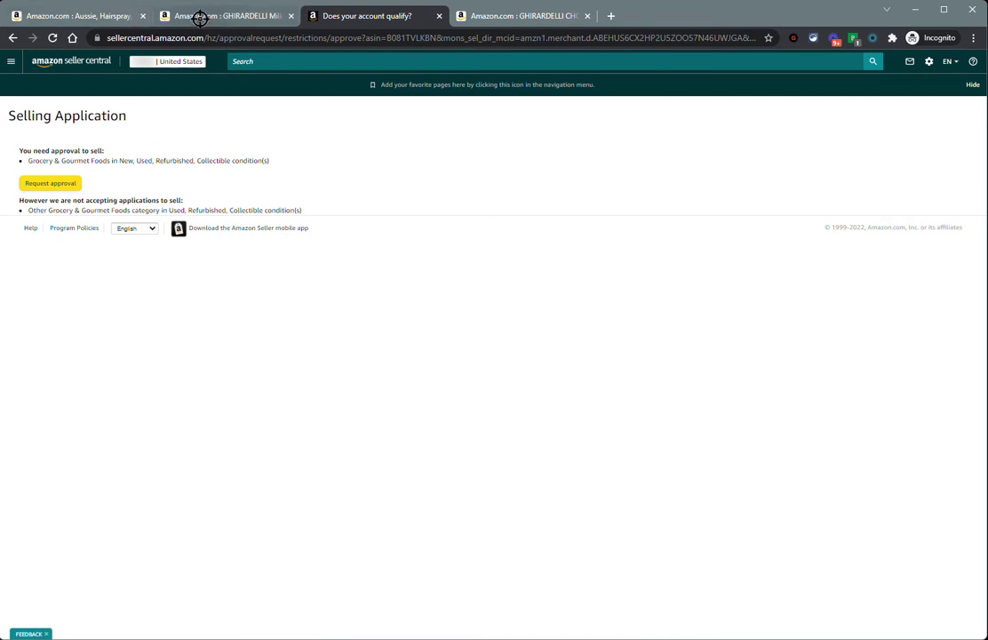
pyautogui.click(105, 13)
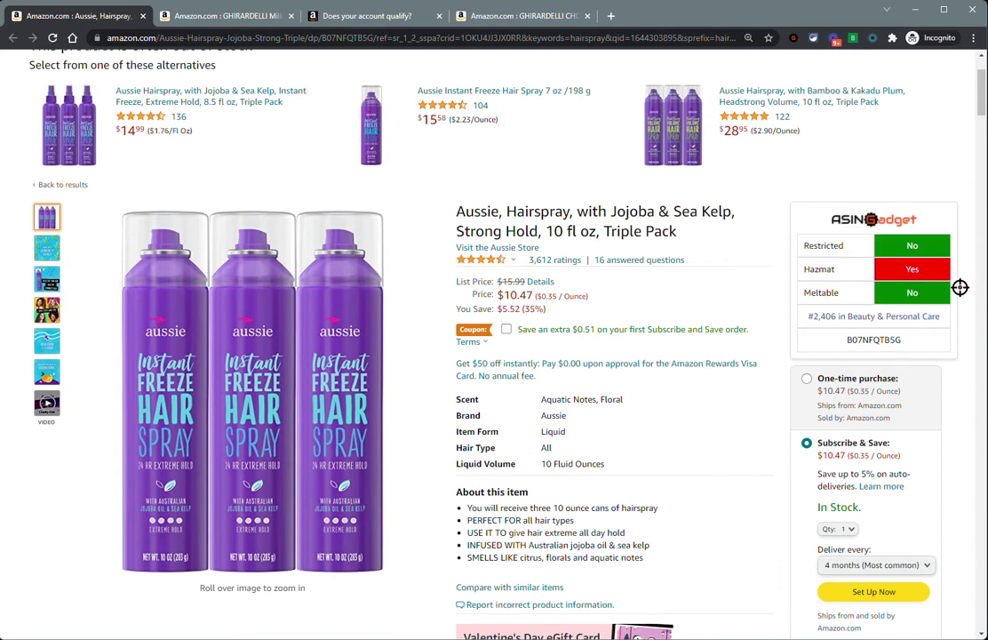
# - Switch off Meltable Asin Check, then reopen the popup on its settings tab
pyautogui.click(791, 41)
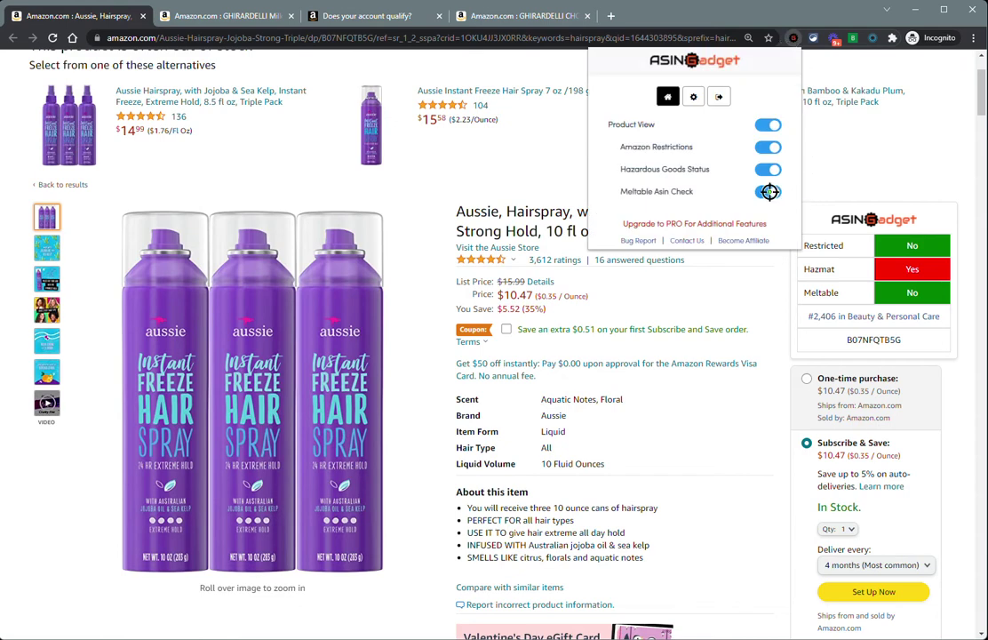
pyautogui.click(849, 176)
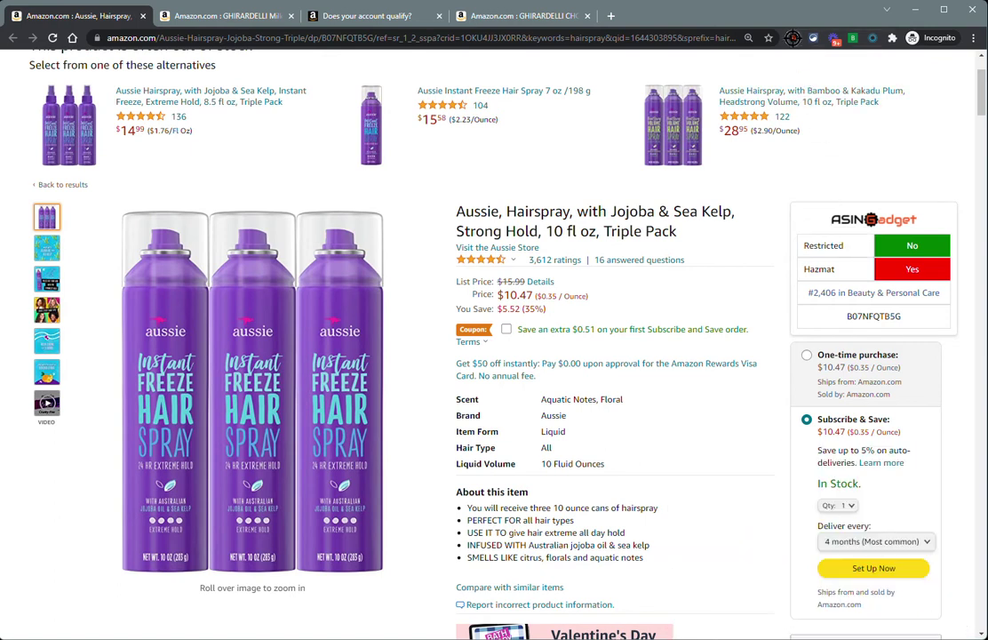
pyautogui.click(792, 38)
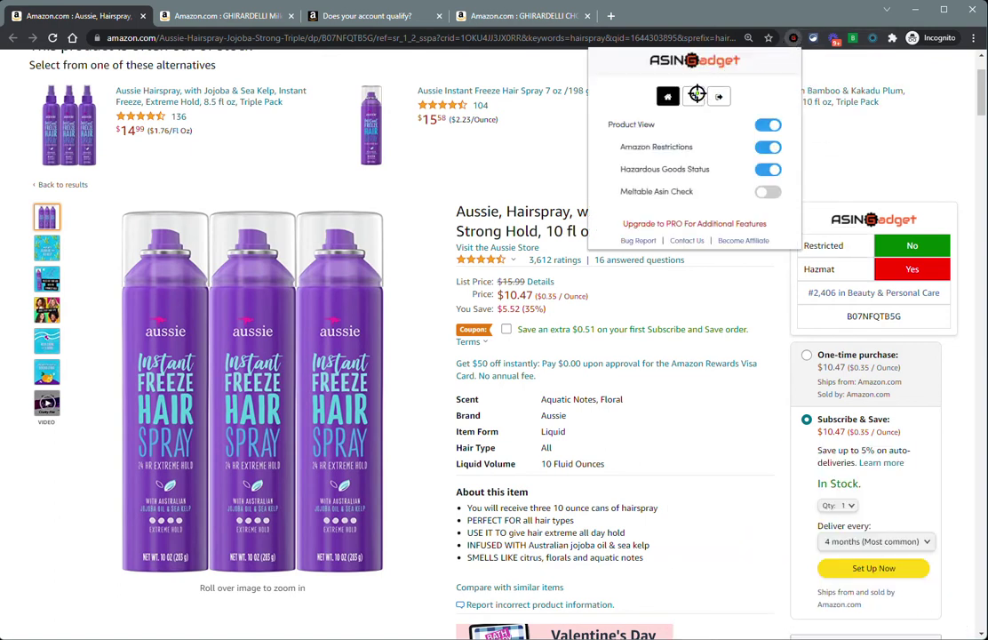
pyautogui.click(696, 95)
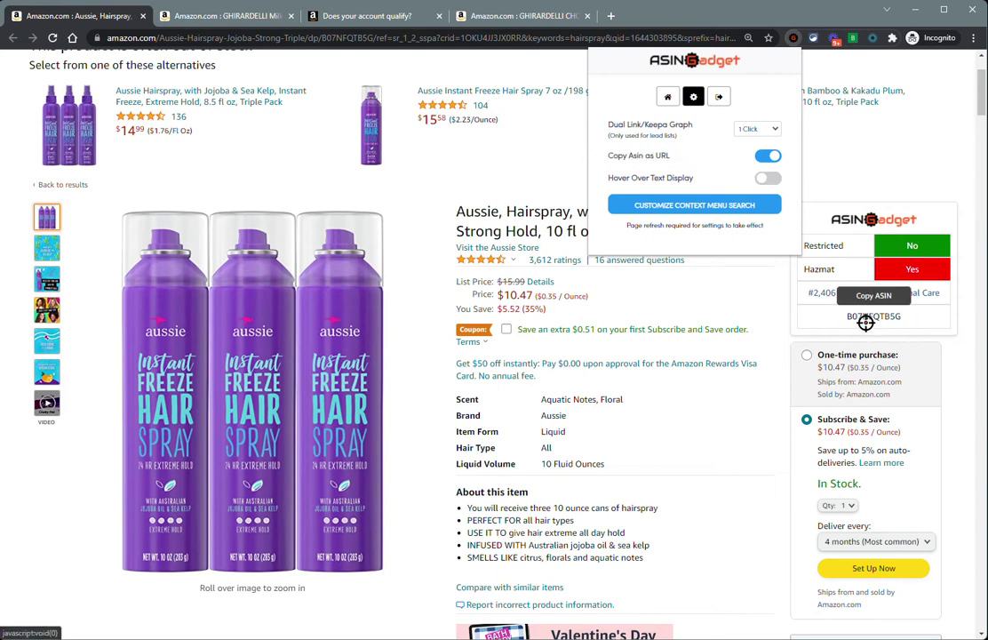
# - Disable Copy Asin as URL, reload the hairspray page, and switch to the Ghirardelli results tab
pyautogui.click(764, 158)
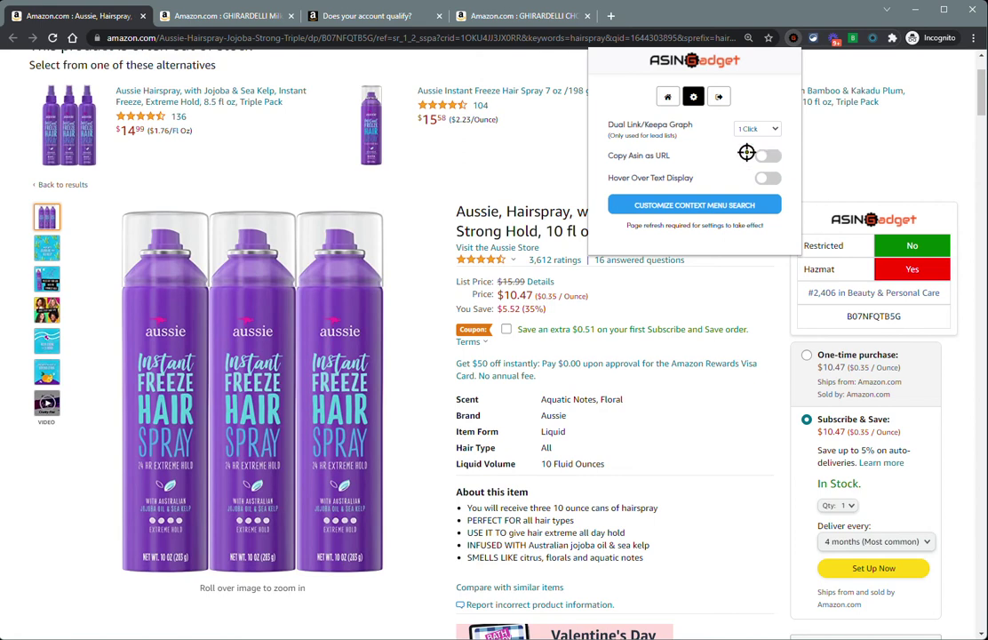
pyautogui.click(849, 169)
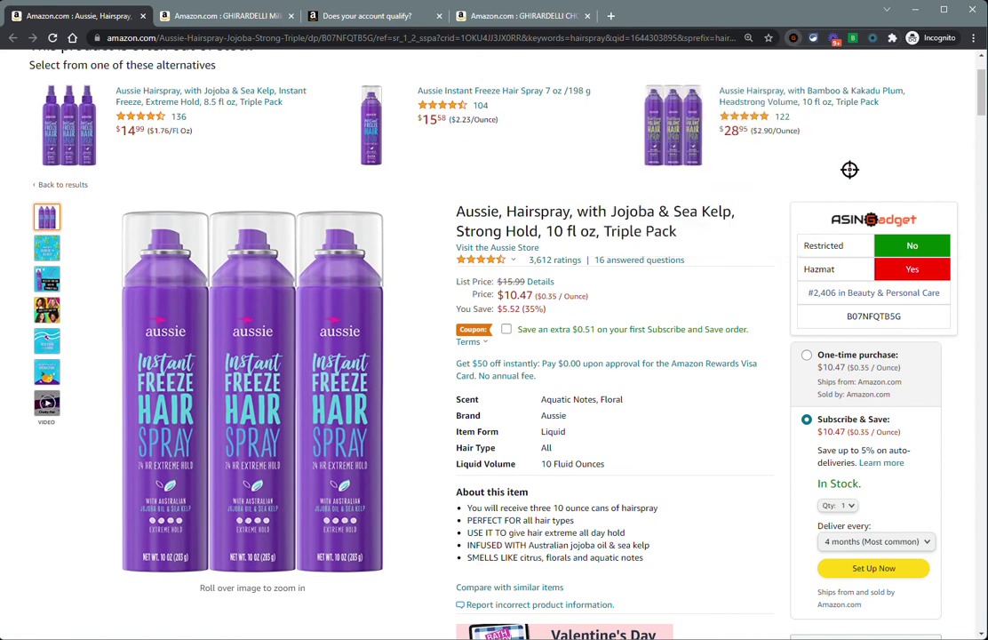
pyautogui.press('F5')
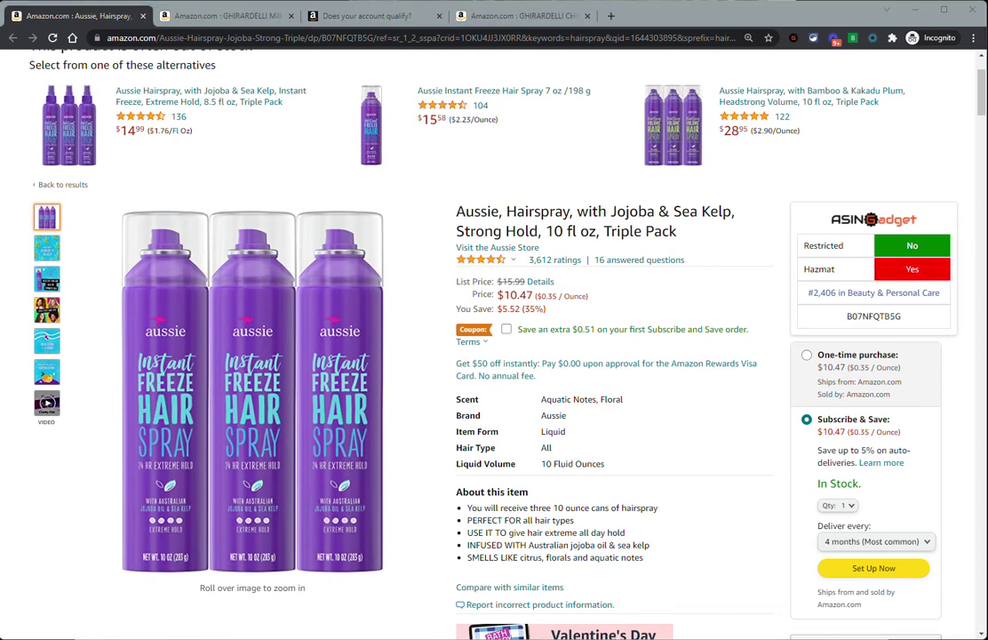
pyautogui.click(525, 13)
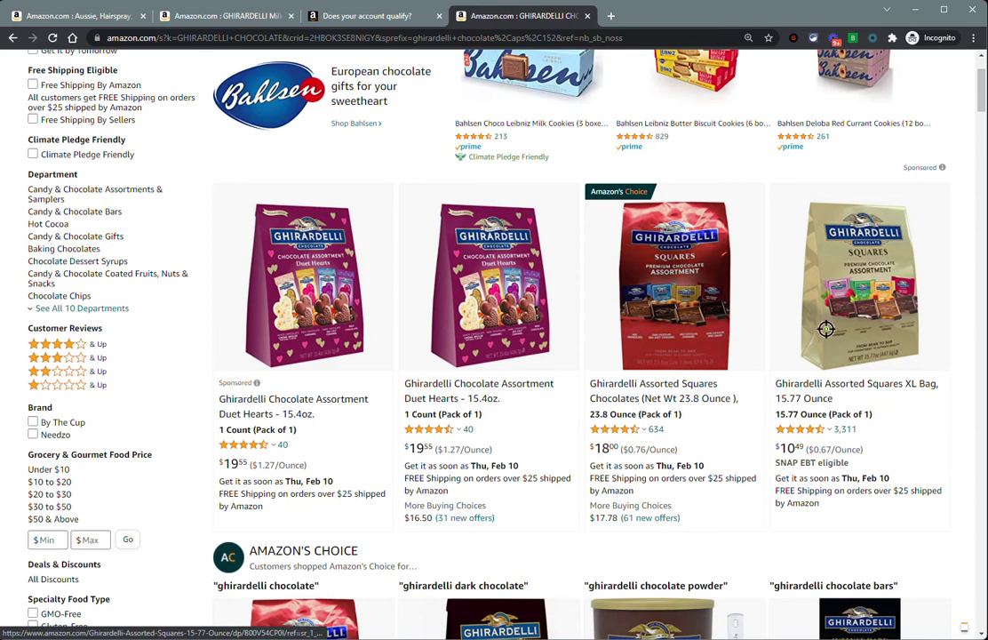
# - Copy a chocolate product's ASIN as a URL via the Asin Gadget right-click menu
pyautogui.moveTo(502, 242)
pyautogui.rightClick(534, 400)
pyautogui.moveTo(593, 324)
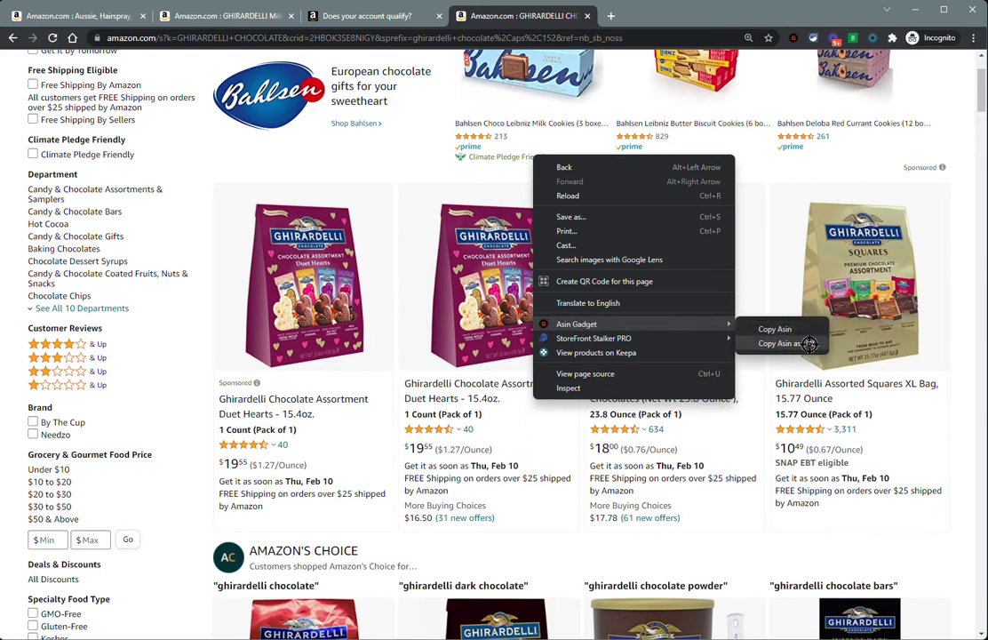
pyautogui.click(554, 509)
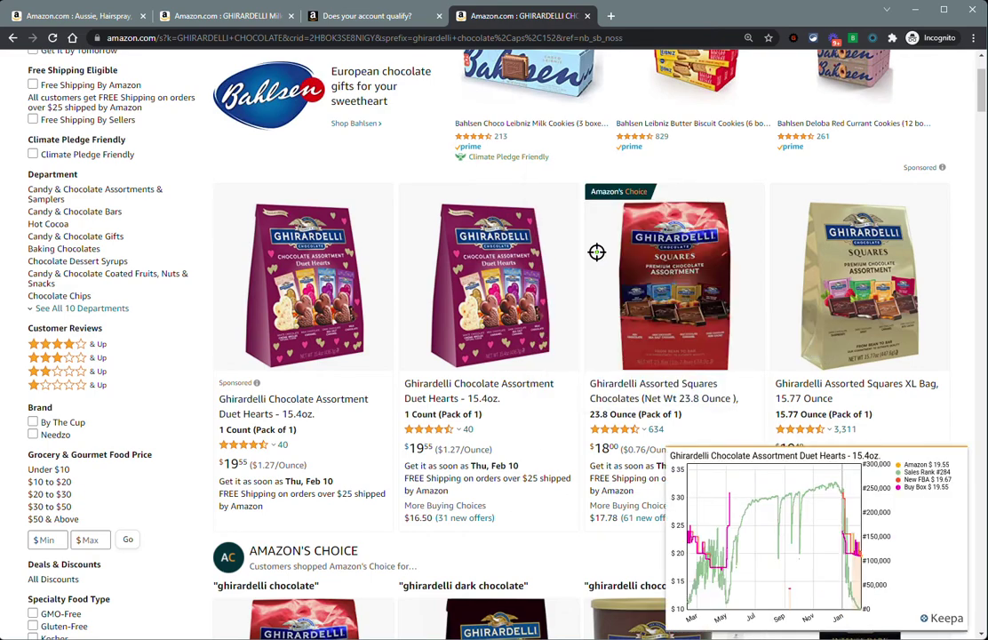
# - Show the Asin Gadget search entries for the Duet Hearts title link
pyautogui.scroll(-5, 589, 377)
pyautogui.scroll(-5, 499, 389)
pyautogui.scroll(3, 589, 415)
pyautogui.scroll(3, 589, 415)
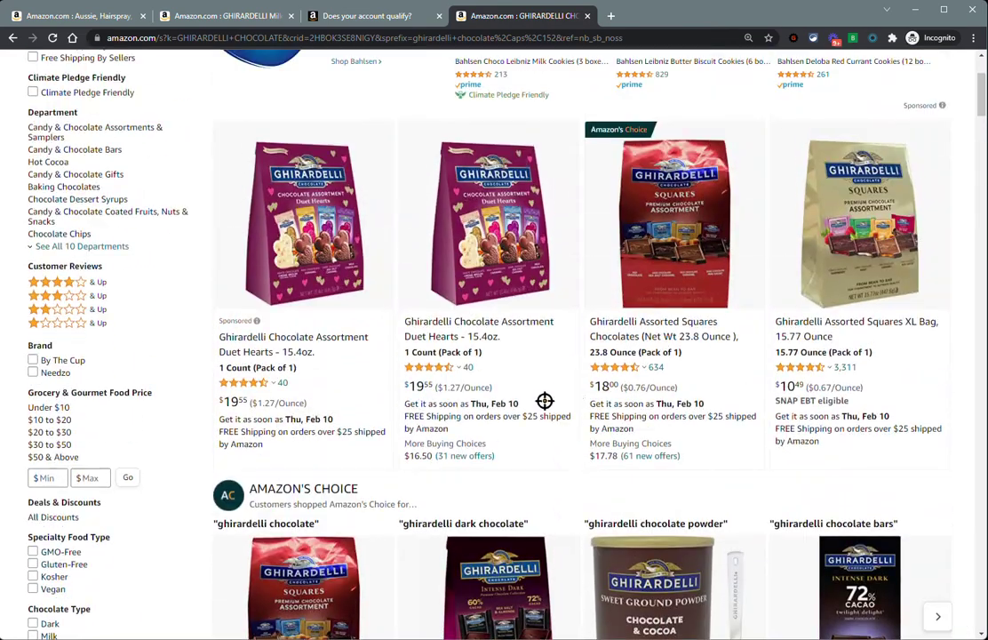
pyautogui.moveTo(550, 312)
pyautogui.scroll(2, 550, 313)
pyautogui.scroll(-2, 545, 386)
pyautogui.moveTo(512, 346); pyautogui.dragTo(403, 322)
pyautogui.rightClick(459, 331)
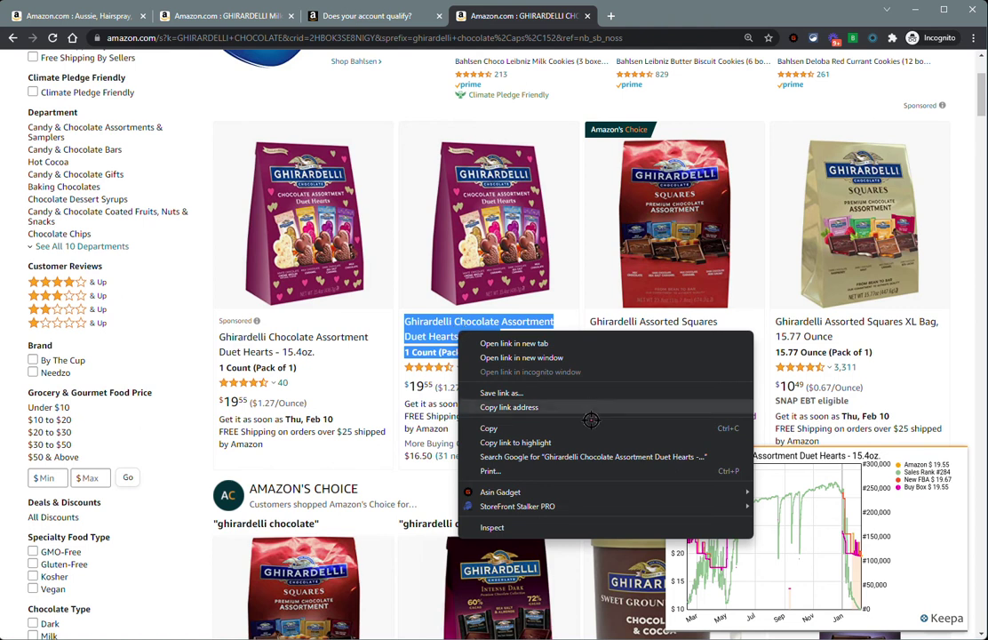
pyautogui.moveTo(533, 492)
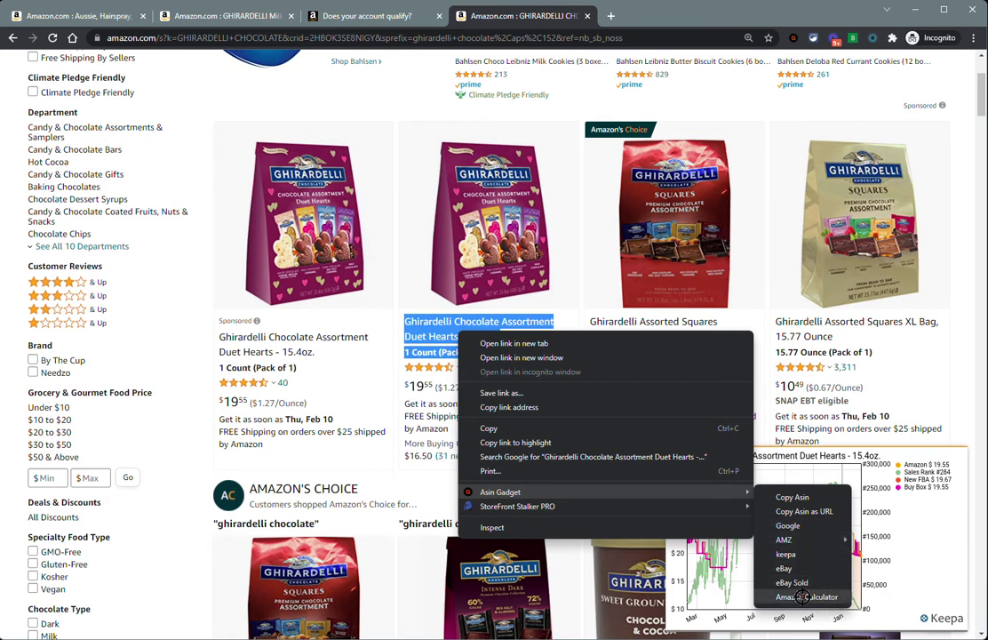
# - Open the Customize Context Menu Search editor from settings and add a blank eighth link row
pyautogui.click(794, 37)
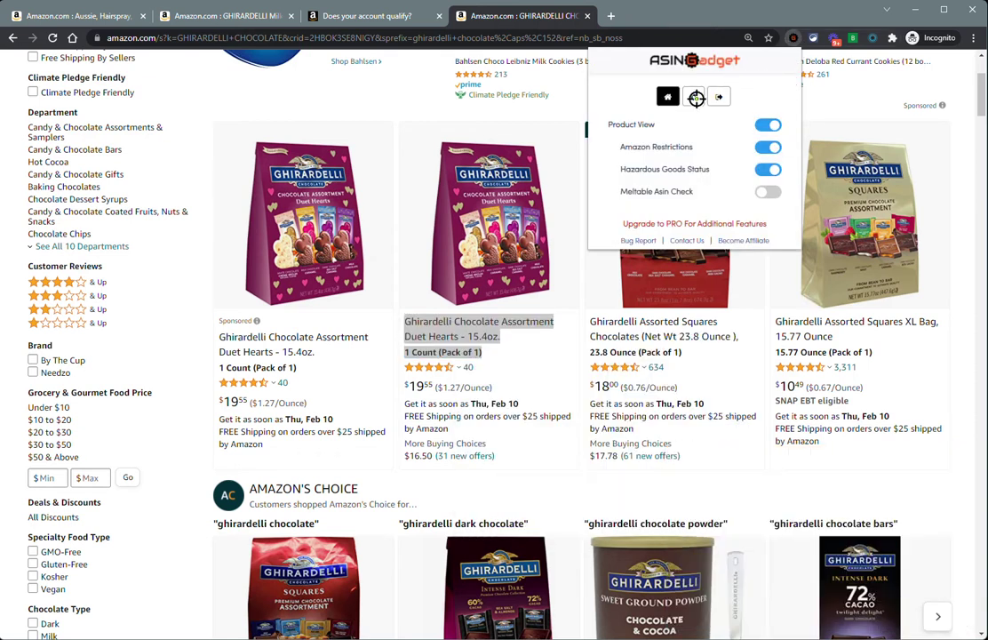
pyautogui.click(696, 97)
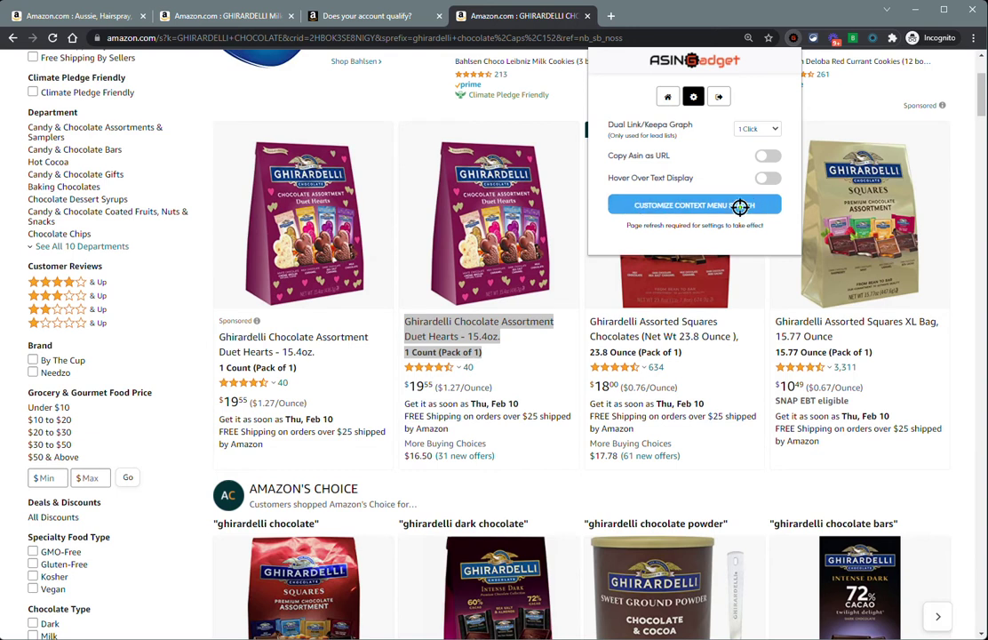
pyautogui.click(740, 207)
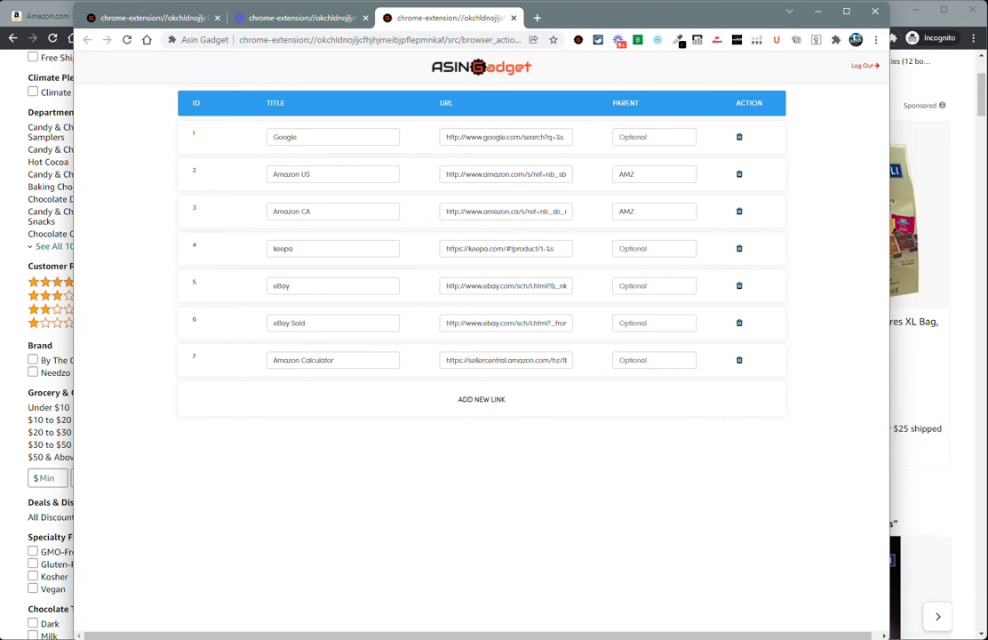
pyautogui.click(492, 399)
# - Move the Google link to the bottom and delete the empty link rows
pyautogui.click(494, 434)
pyautogui.click(487, 472)
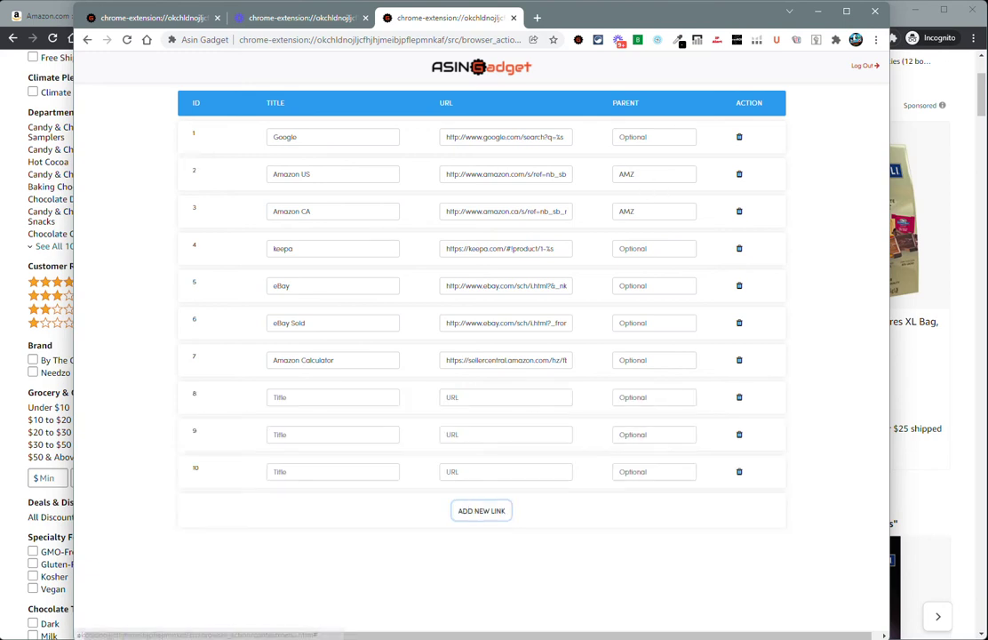
pyautogui.moveTo(194, 133); pyautogui.dragTo(194, 397)
pyautogui.click(739, 433)
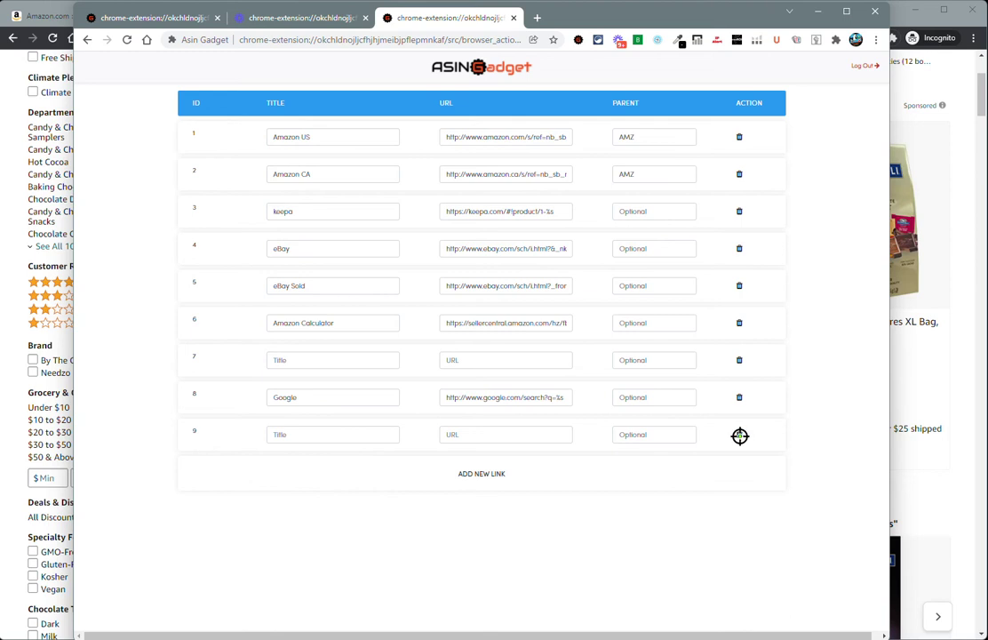
pyautogui.click(739, 435)
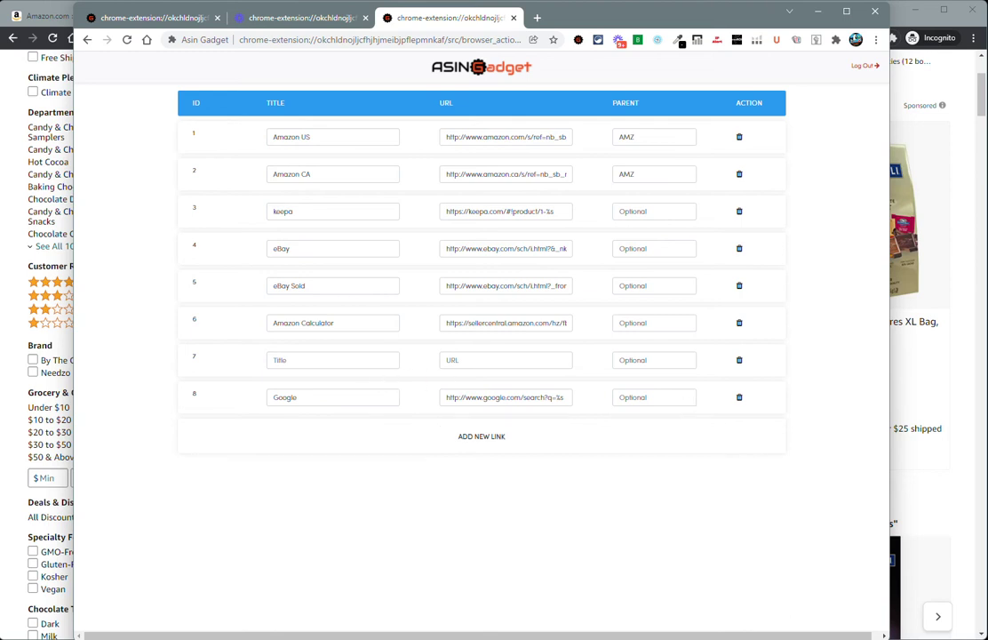
pyautogui.click(740, 360)
# - Edit the Amazon US AMZ parent and preview how the search menu is grouped
pyautogui.click(635, 137)
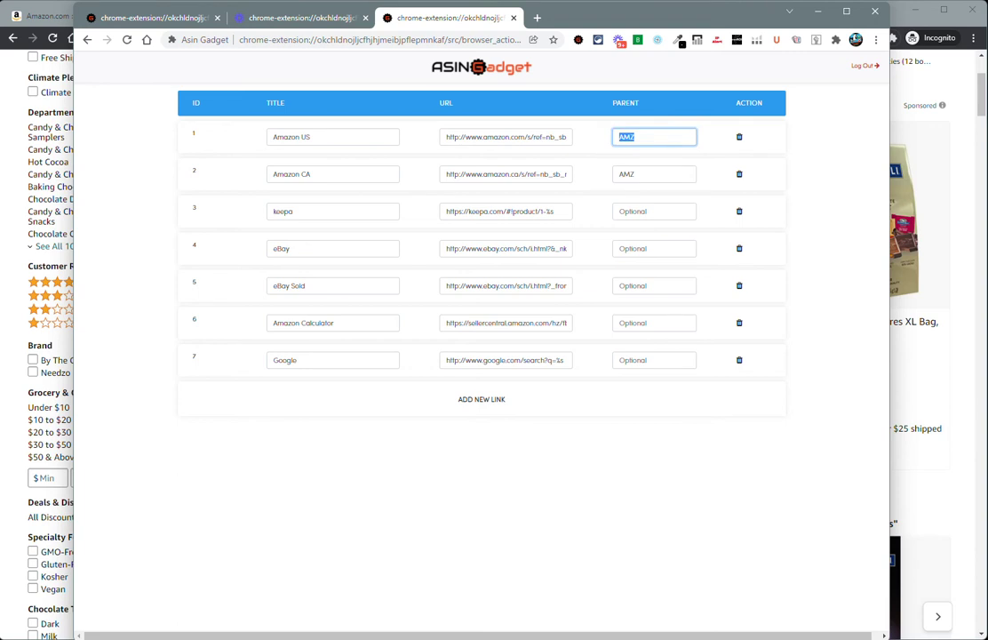
pyautogui.rightClick(627, 136)
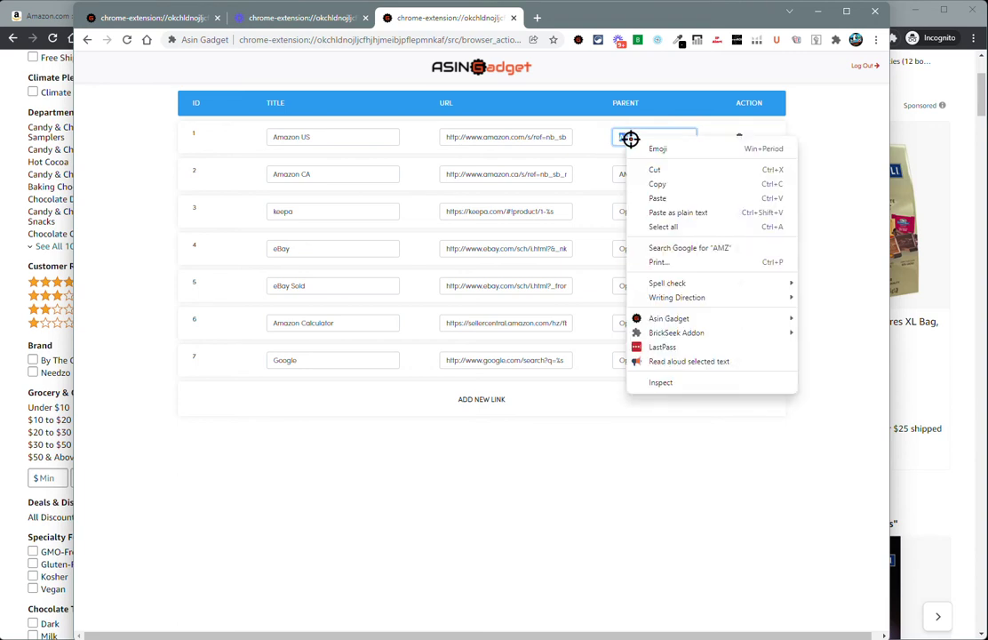
pyautogui.moveTo(688, 321)
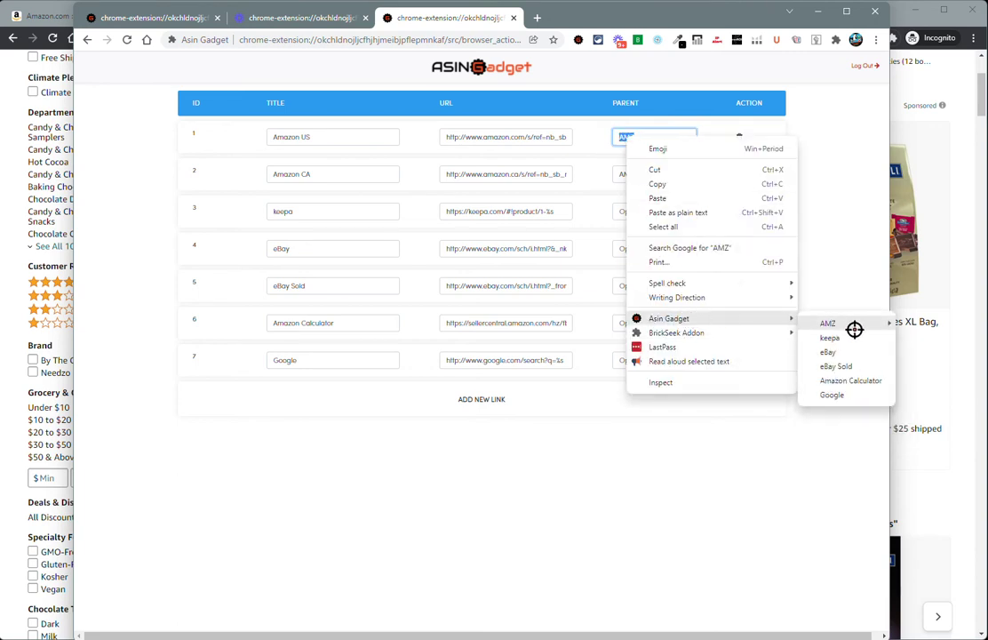
pyautogui.moveTo(848, 325)
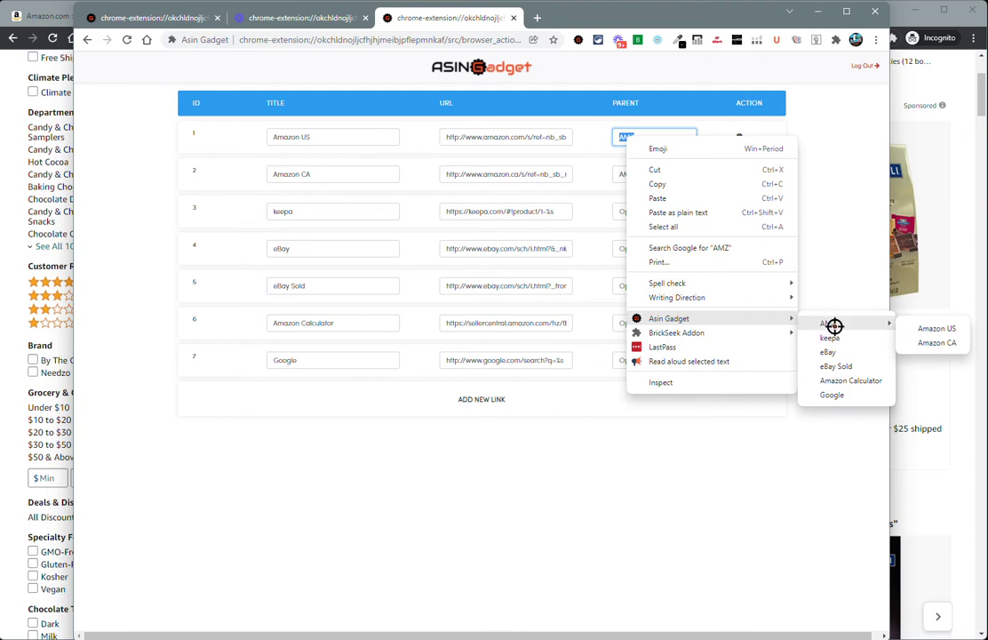
pyautogui.click(576, 168)
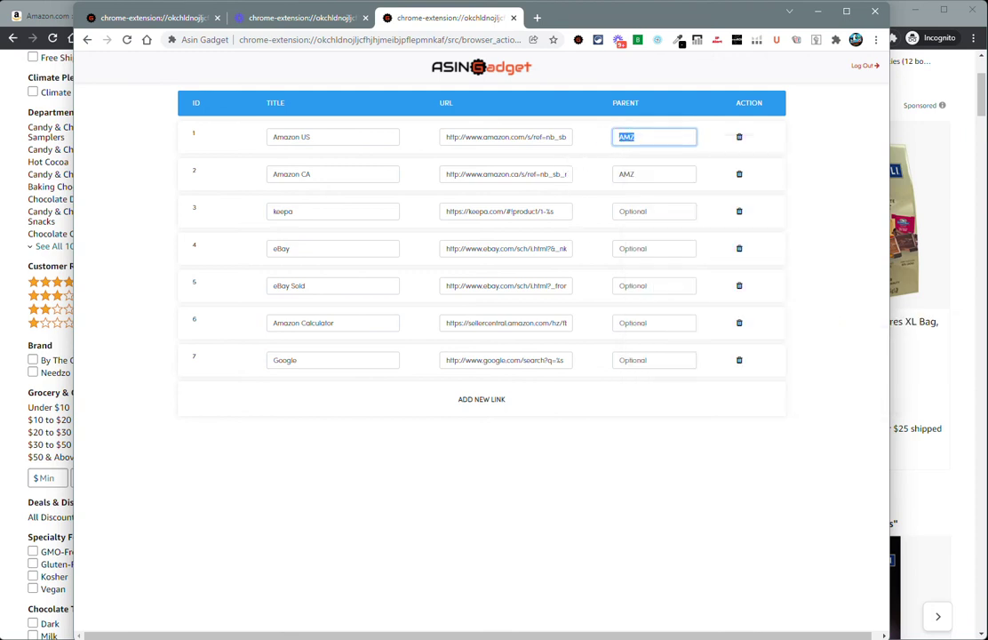
# - Clear the Amazon CA parent, confirm the search menu is flat, and close the editor
pyautogui.doubleClick(627, 174)
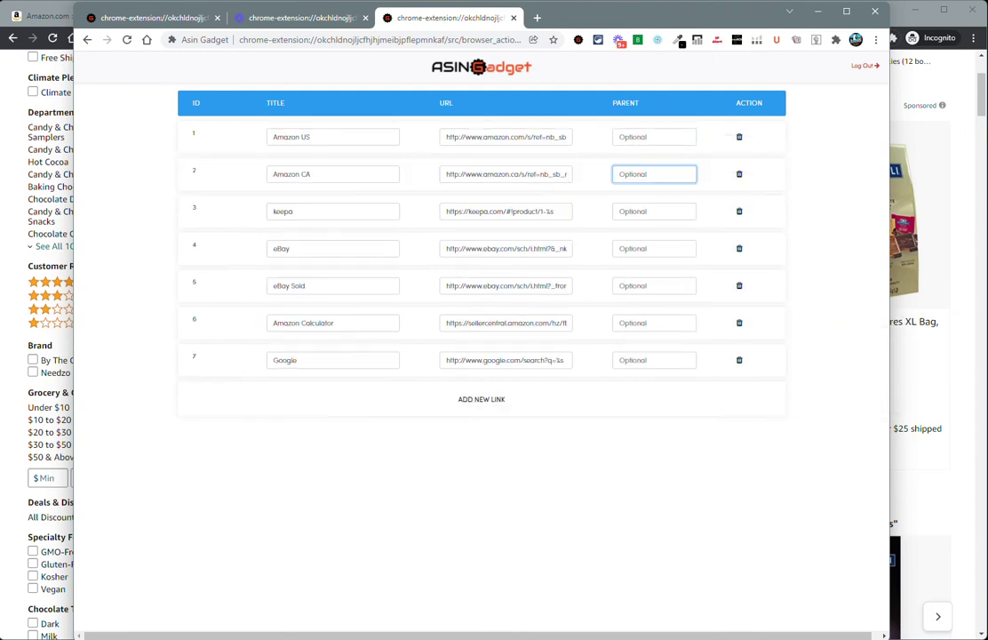
pyautogui.tripleClick(471, 137)
pyautogui.rightClick(458, 138)
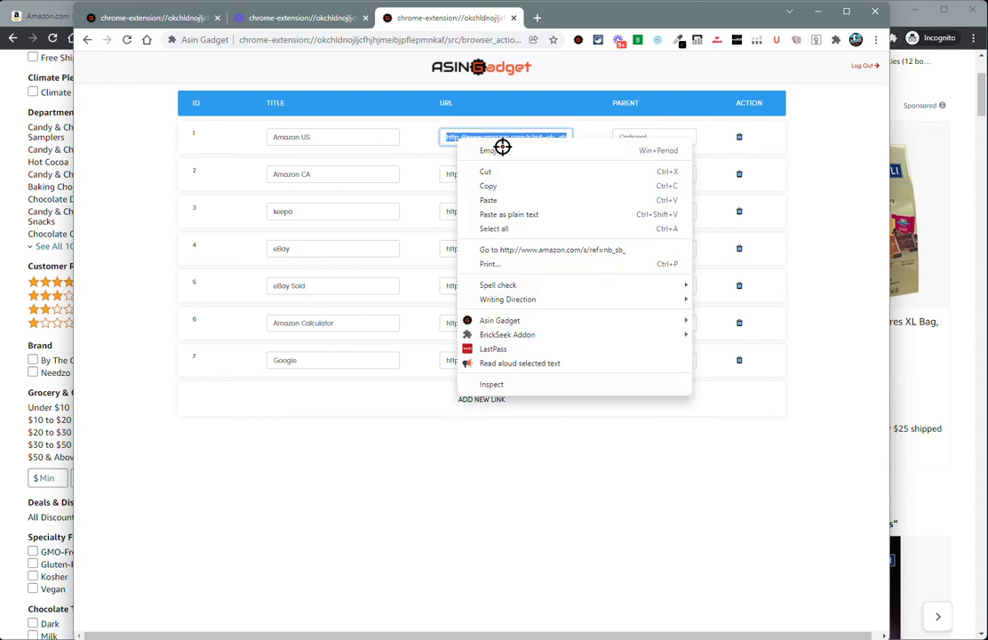
pyautogui.moveTo(530, 317)
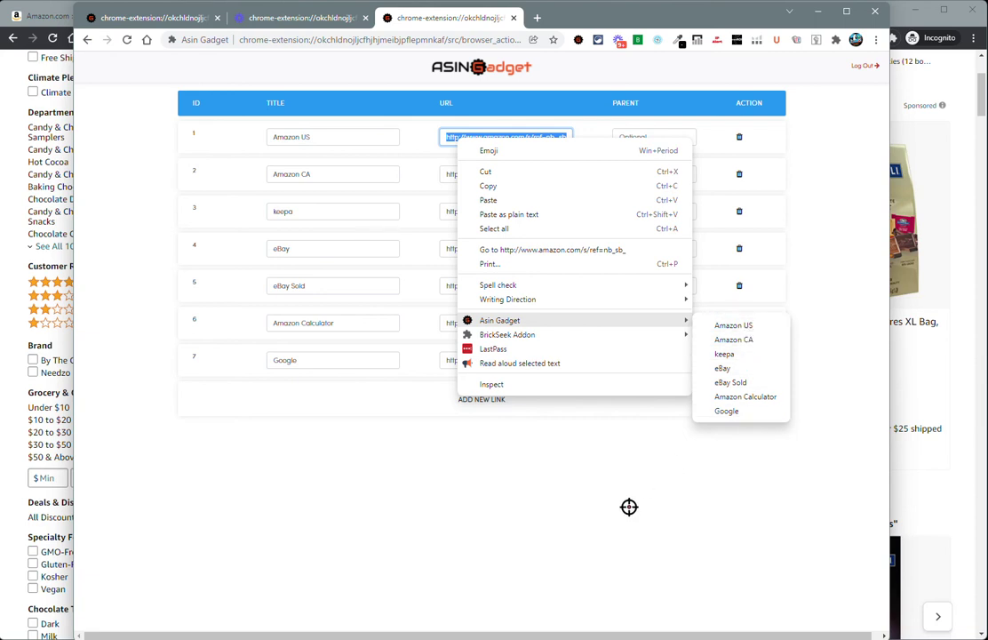
pyautogui.click(530, 479)
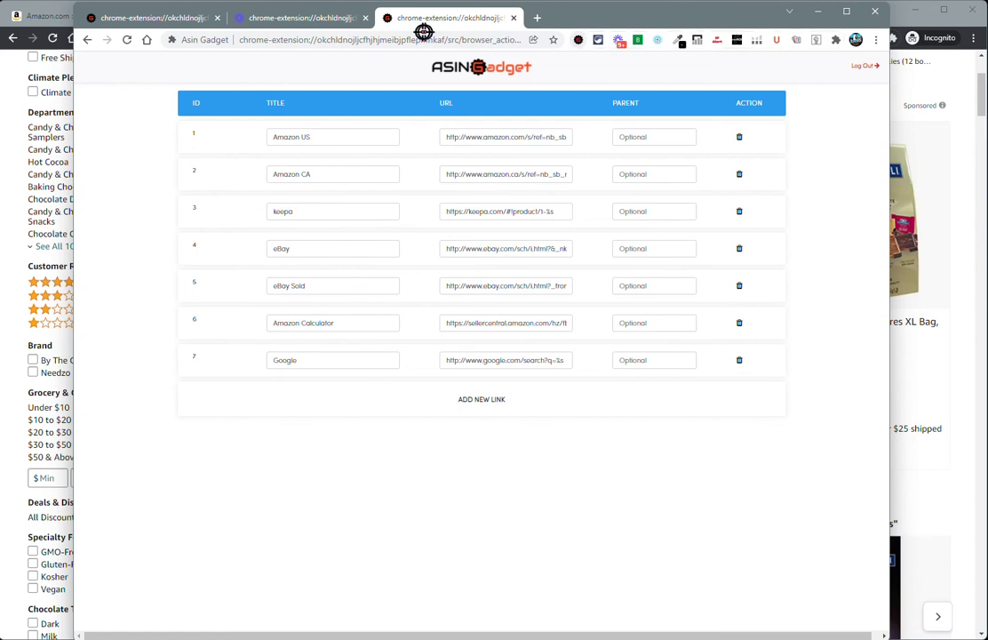
pyautogui.click(873, 12)
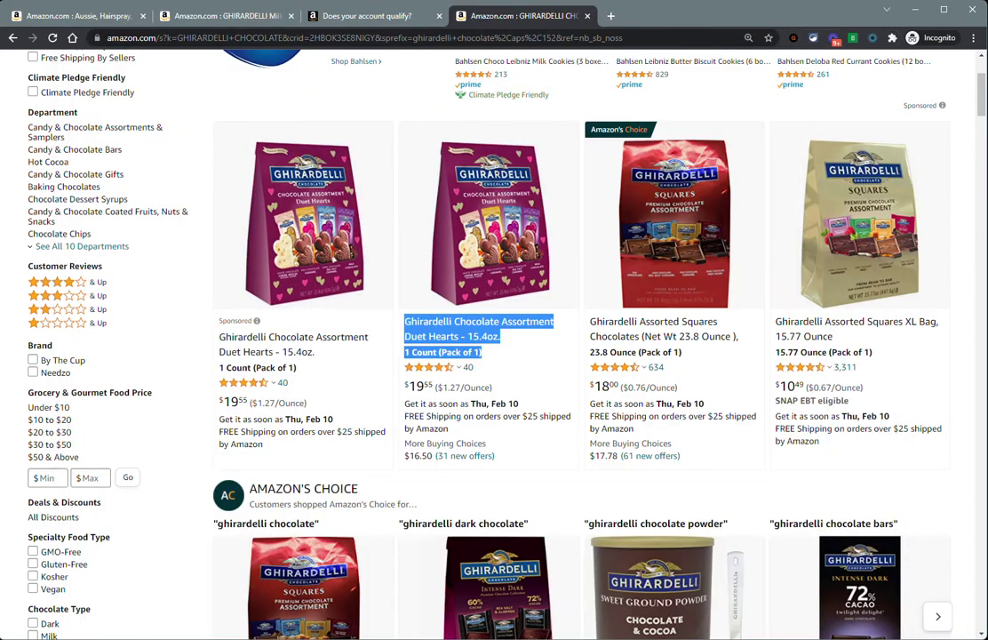
# - Switch Meltable Asin Check back on and toggle the Product View option
pyautogui.click(800, 38)
pyautogui.moveTo(835, 169)
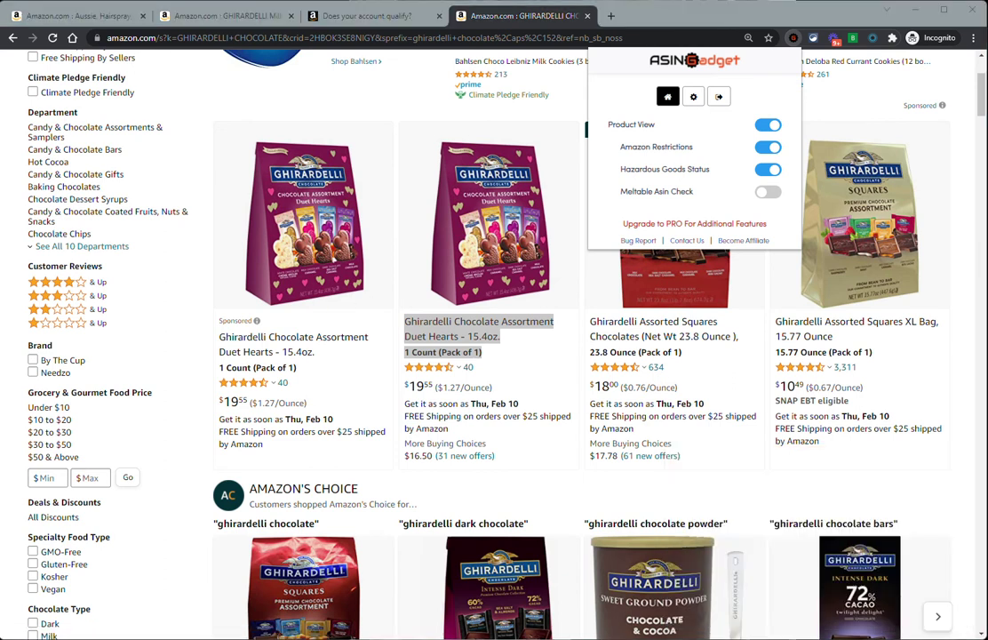
pyautogui.click(772, 192)
pyautogui.click(765, 127)
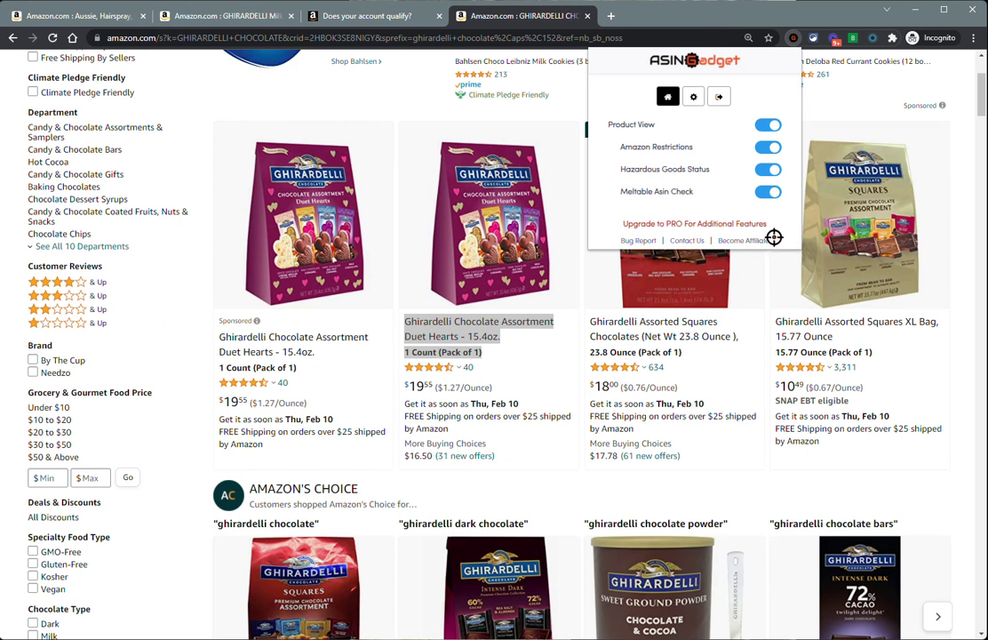
# - Log out of ASIN Gadget from its settings tab
pyautogui.click(696, 96)
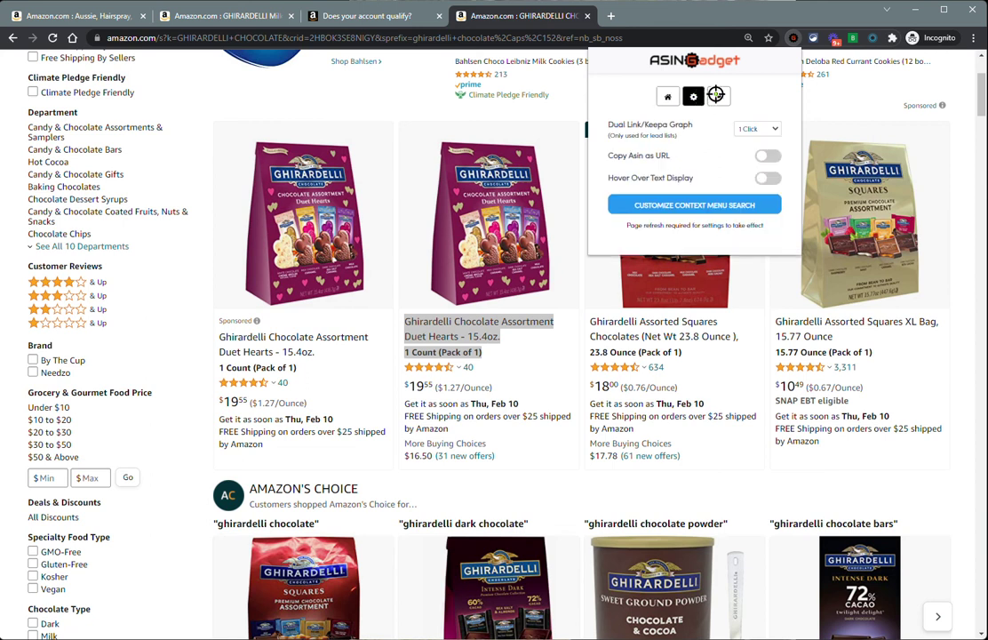
pyautogui.click(695, 96)
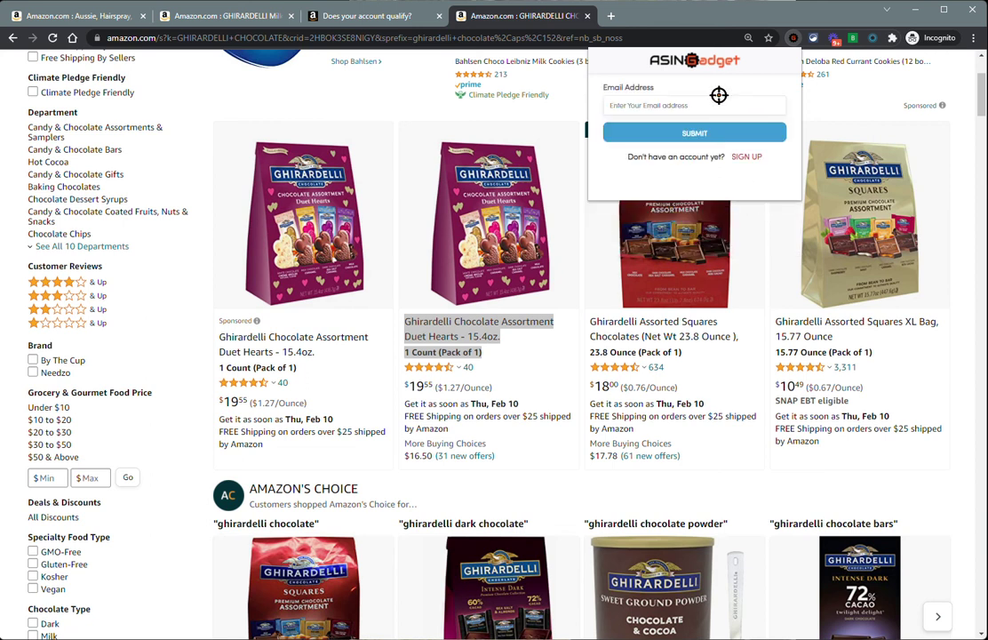
pyautogui.click(823, 100)
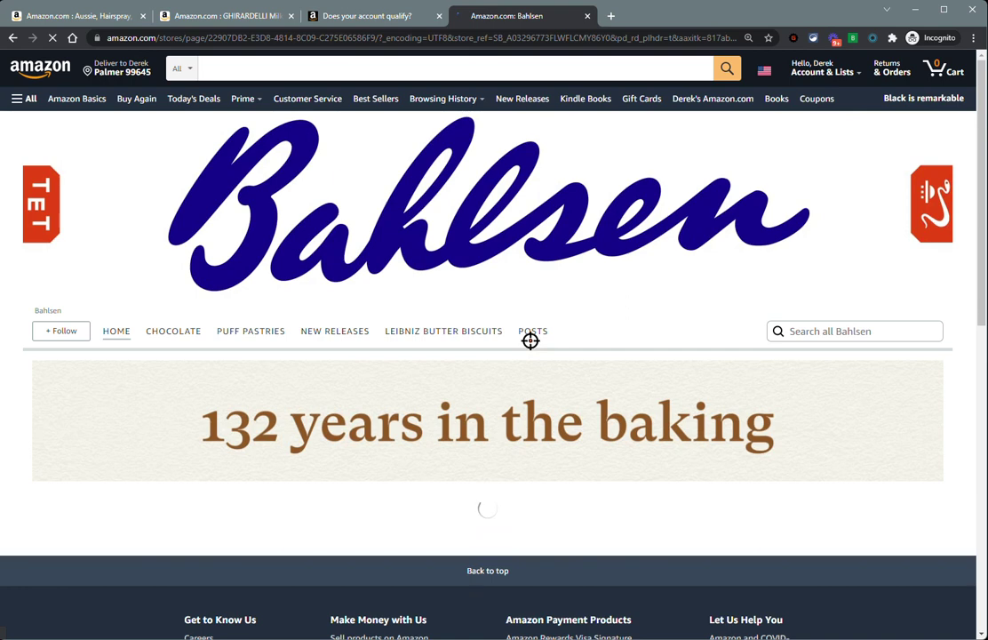
# - Close the Bahlsen and Seller Central tabs and reopen ASIN Gadget on the caramel squares page
pyautogui.click(590, 17)
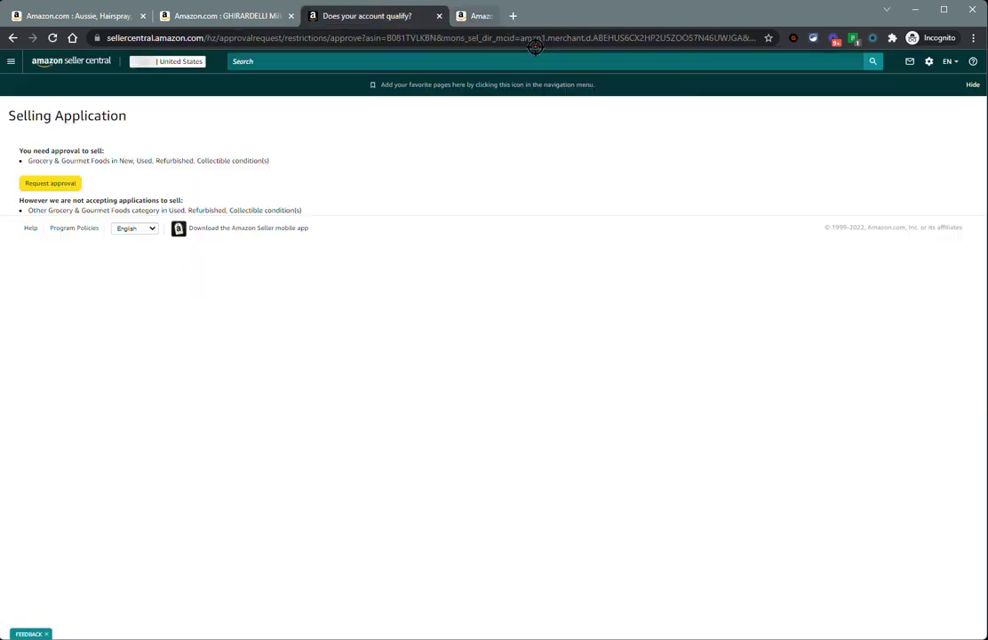
pyautogui.click(439, 16)
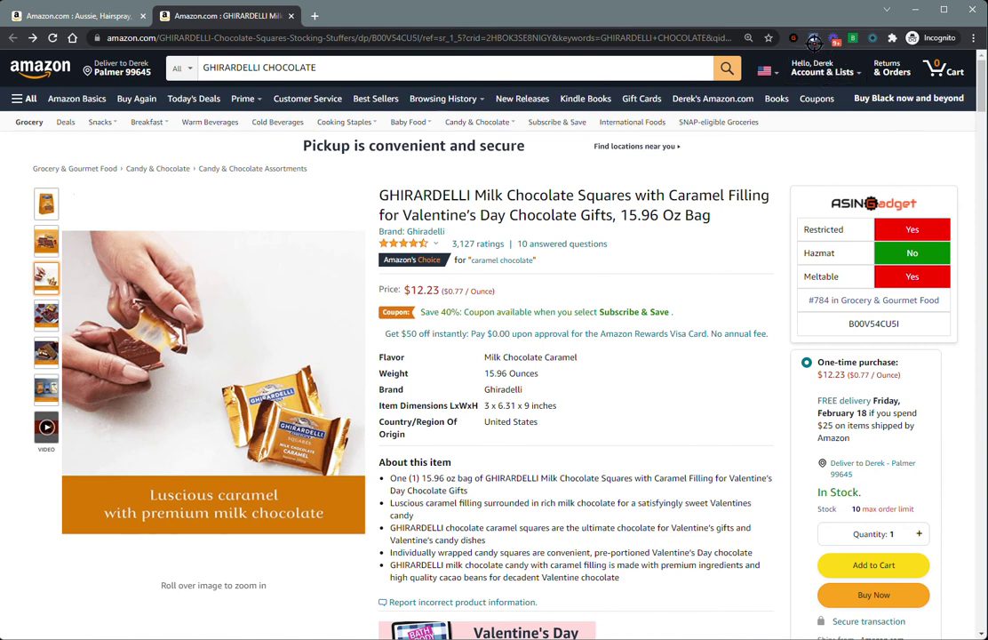
pyautogui.click(794, 38)
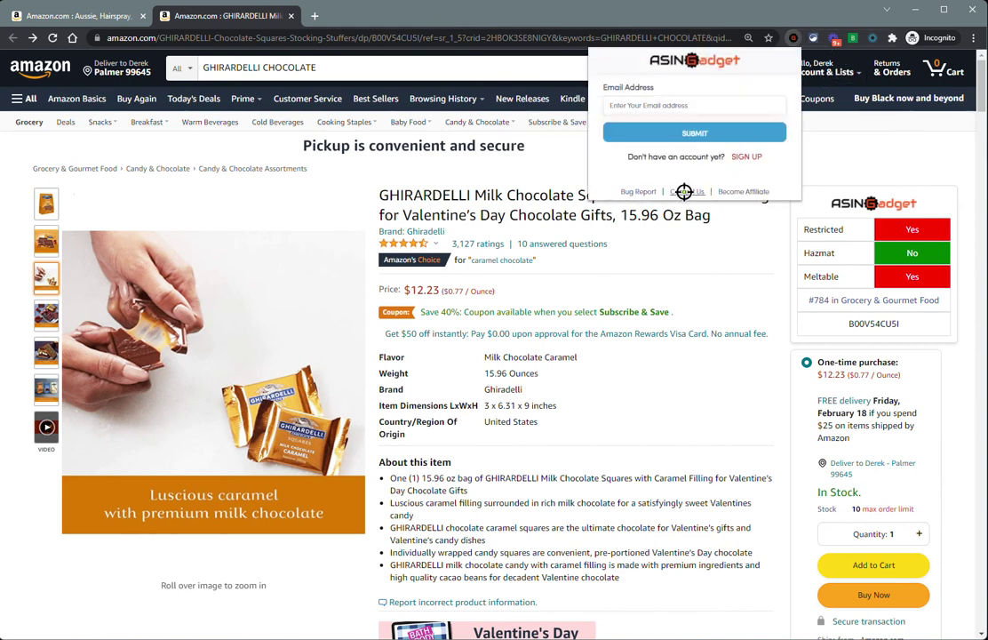